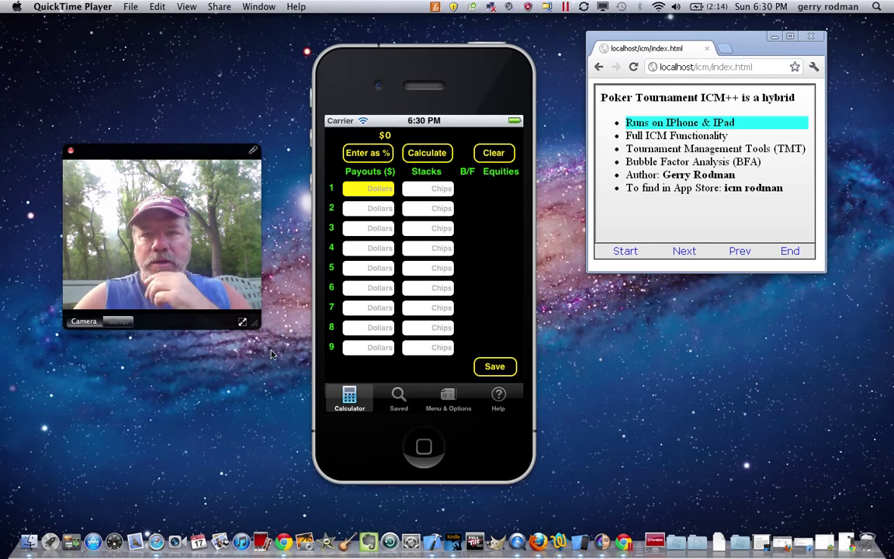
# Highlight the Full ICM Functionality, Tournament Management Tools, Bubble Factor Analysis, Author and App Store points in turn, then advance.
pyautogui.click(684, 135)
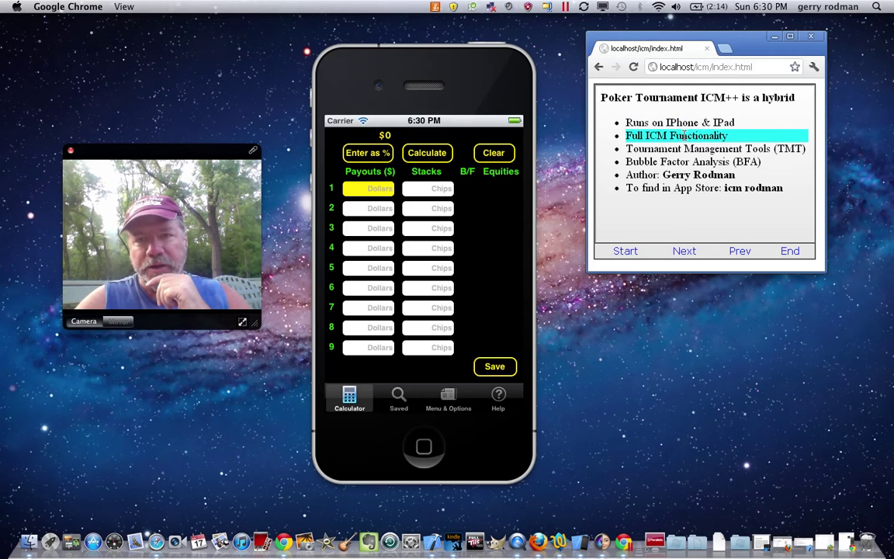
pyautogui.click(645, 148)
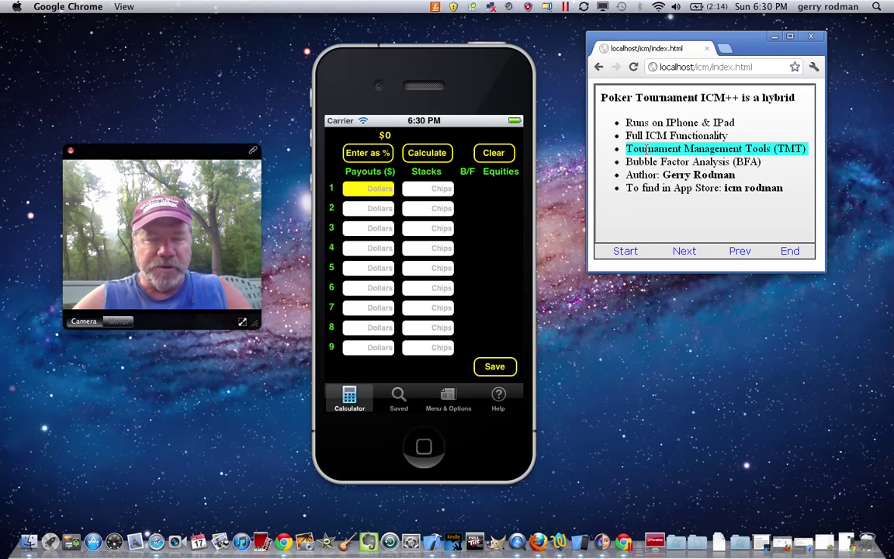
pyautogui.click(655, 161)
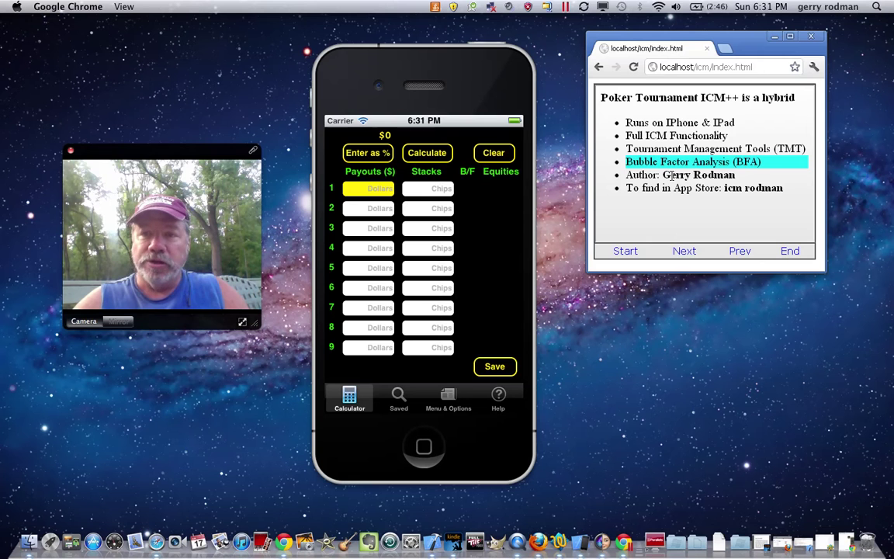
pyautogui.click(635, 173)
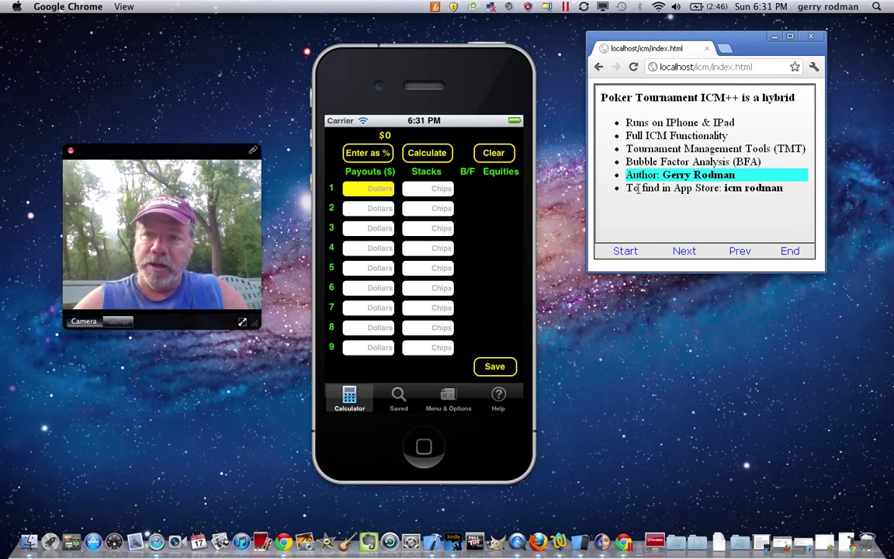
pyautogui.click(639, 188)
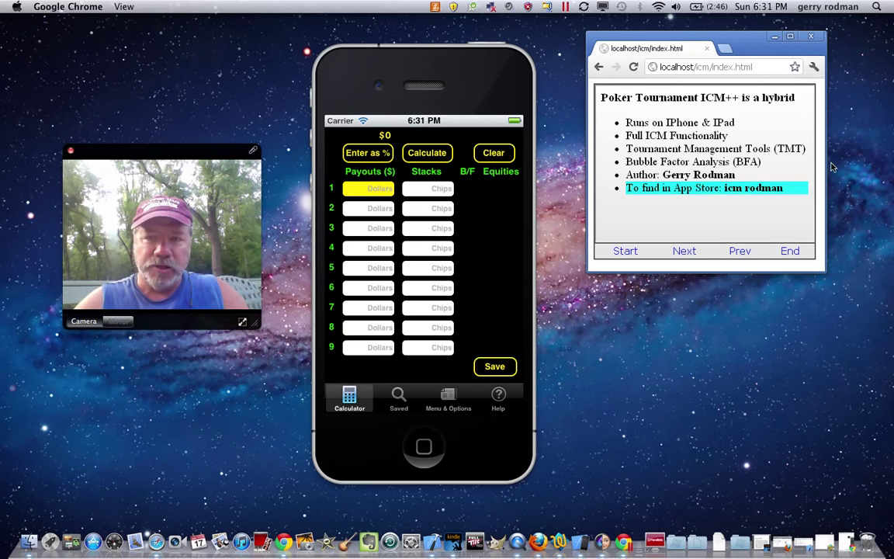
pyautogui.click(681, 252)
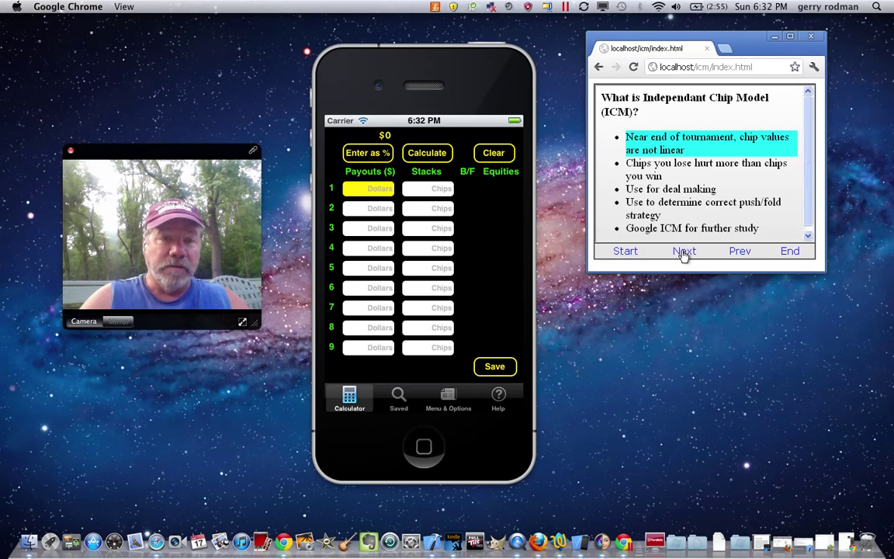
# Highlight the deal-making, push/fold strategy and 'Google ICM for further study' points, then advance.
pyautogui.click(672, 189)
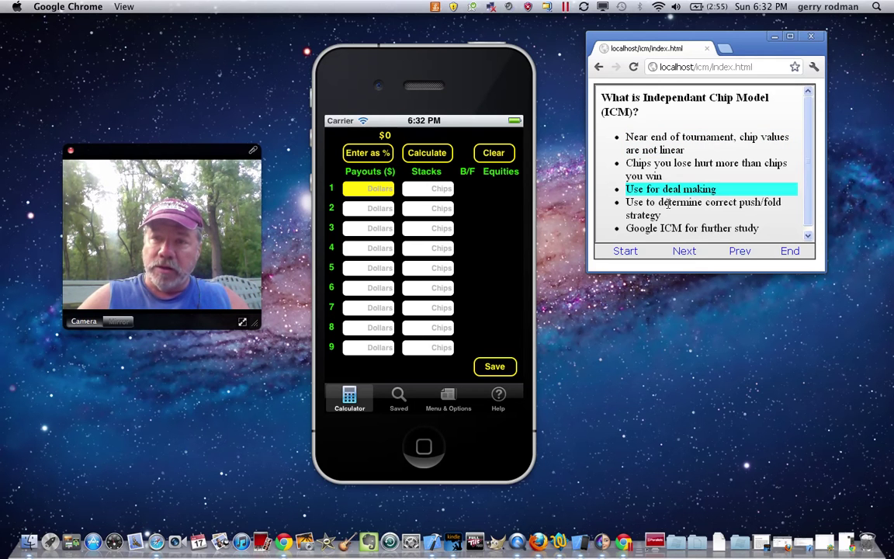
pyautogui.click(668, 203)
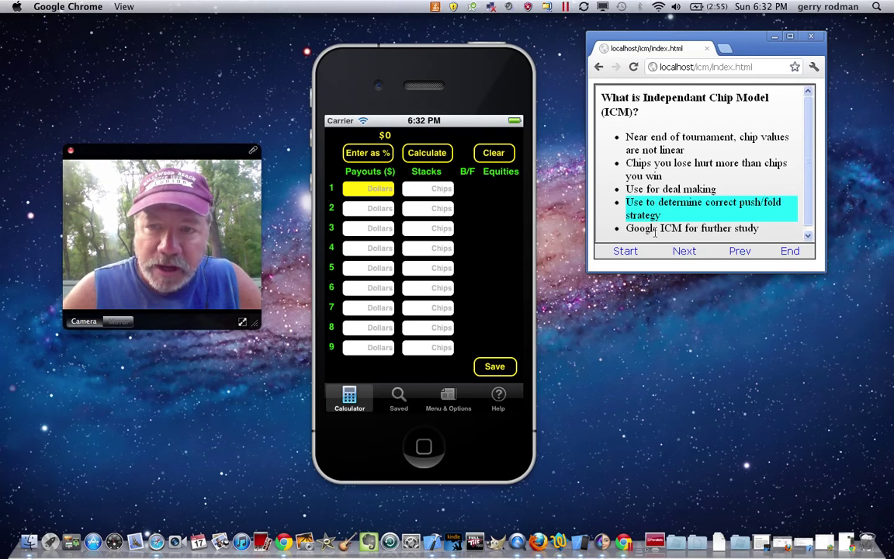
pyautogui.click(655, 231)
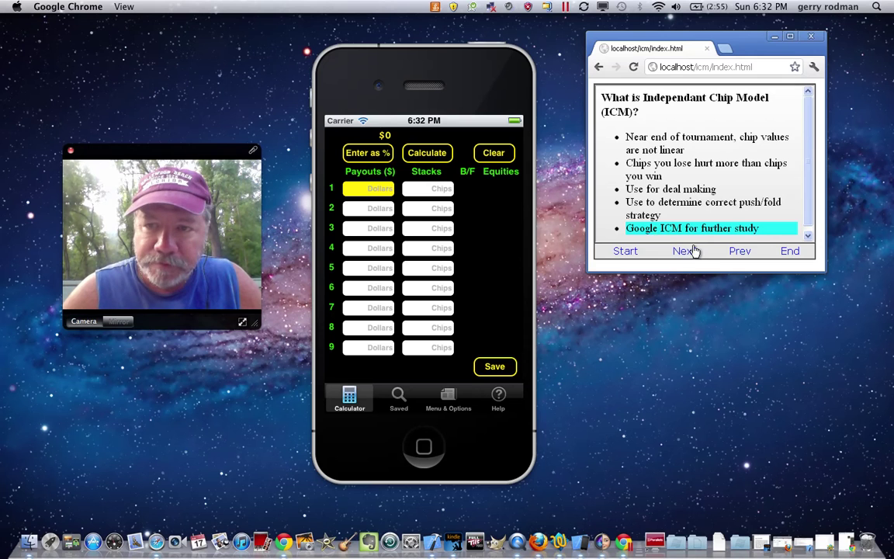
pyautogui.click(686, 250)
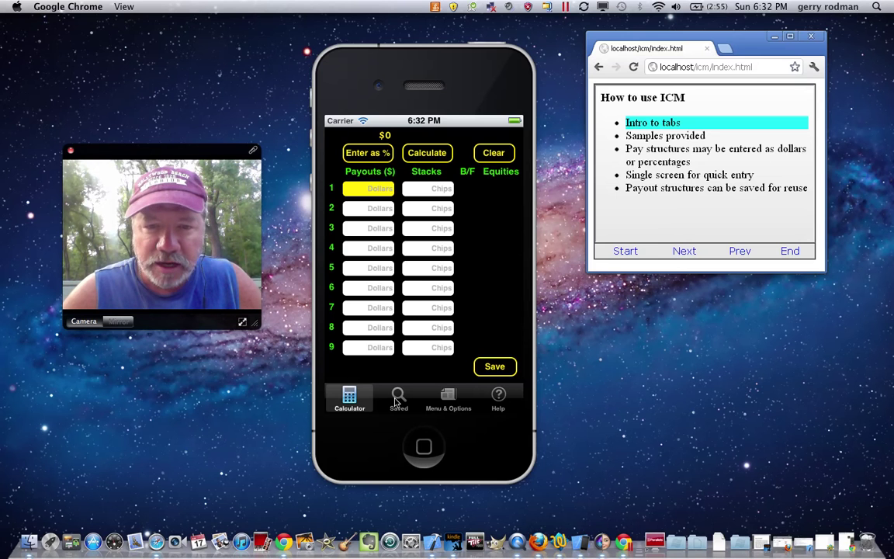
# Activate the simulator app and view the Saved payout structures and the Menu & Options screen.
pyautogui.click(349, 398)
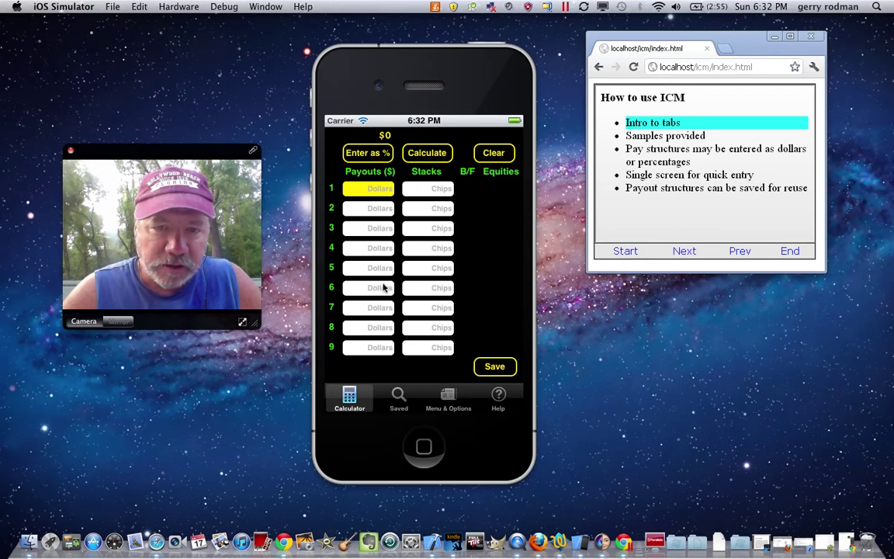
pyautogui.click(398, 397)
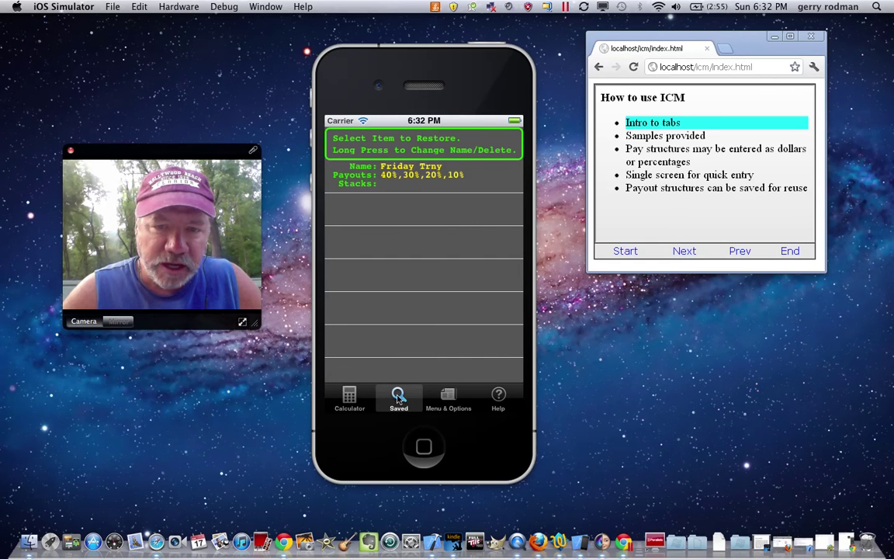
pyautogui.click(447, 398)
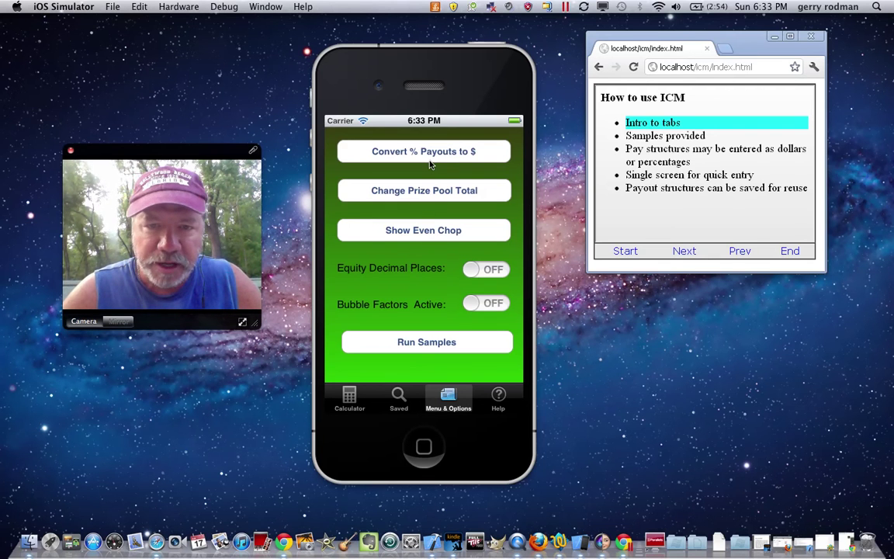
# Browse the Tools, ICM Deals and Bubble Factors help pages, then load ICM sample 1 of 7.
pyautogui.click(445, 349)
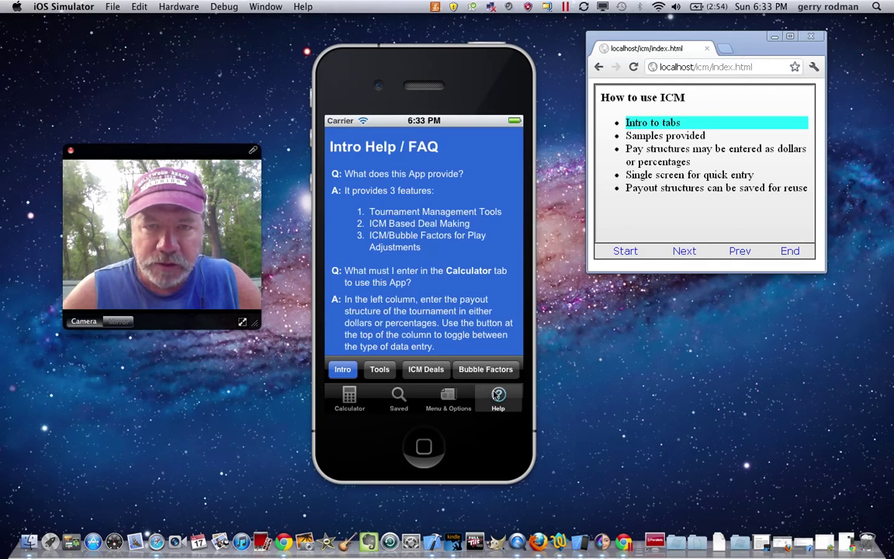
pyautogui.click(415, 371)
pyautogui.click(468, 378)
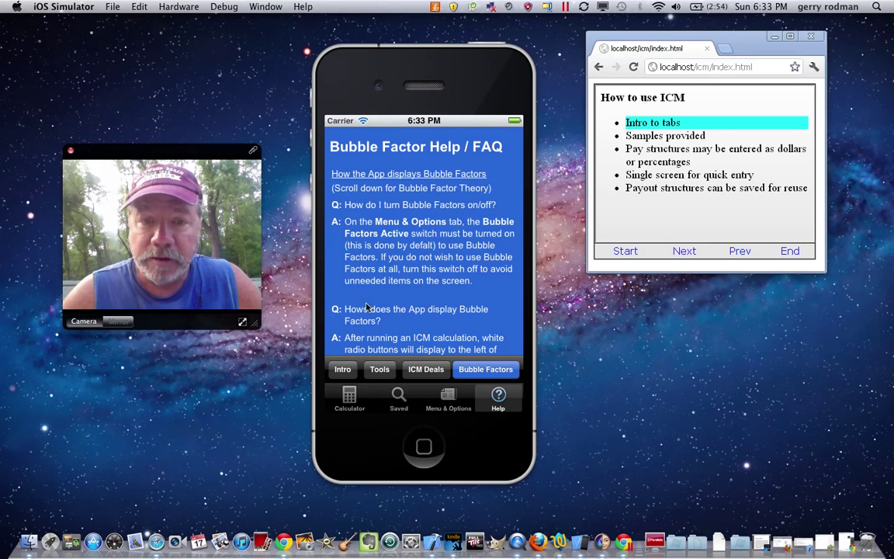
pyautogui.click(448, 398)
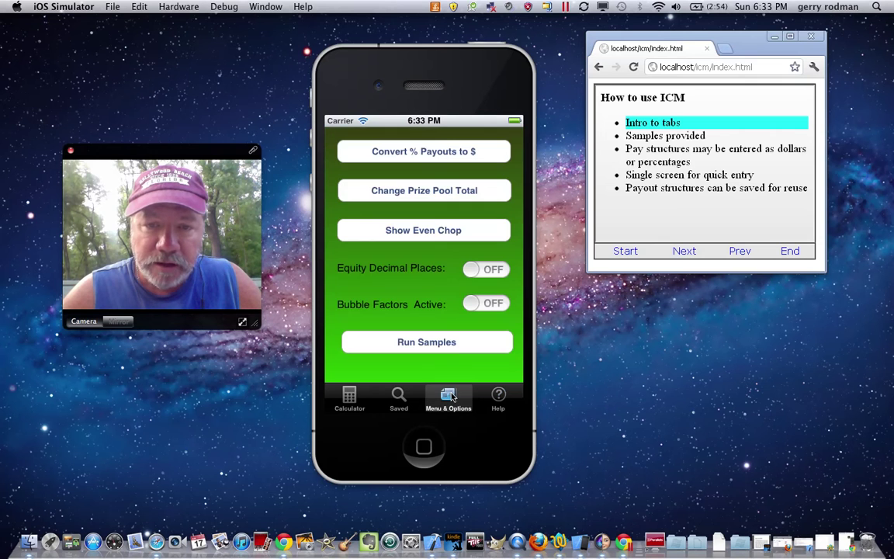
pyautogui.click(454, 343)
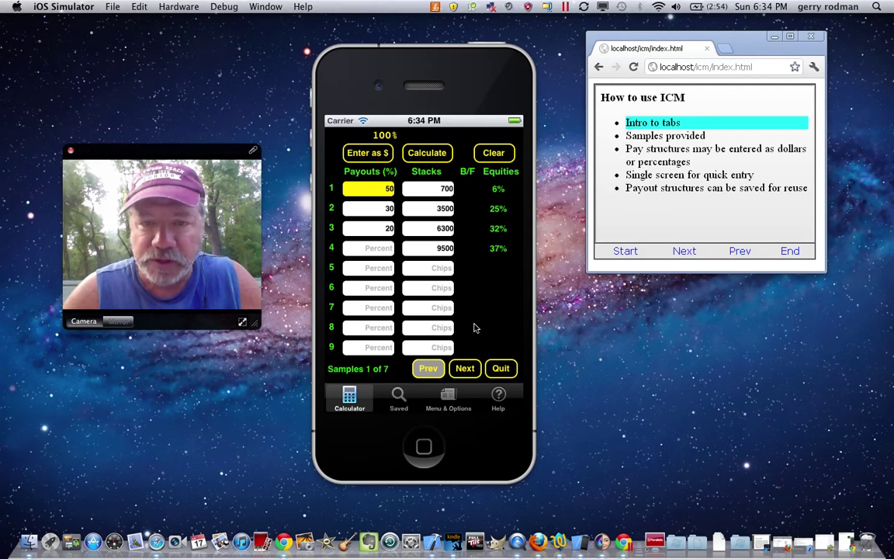
# Step to sample 4 of 7 ($5000 paying 2500/1500/1000), then highlight the pay-structures and single-screen slide points.
pyautogui.click(465, 369)
pyautogui.click(465, 368)
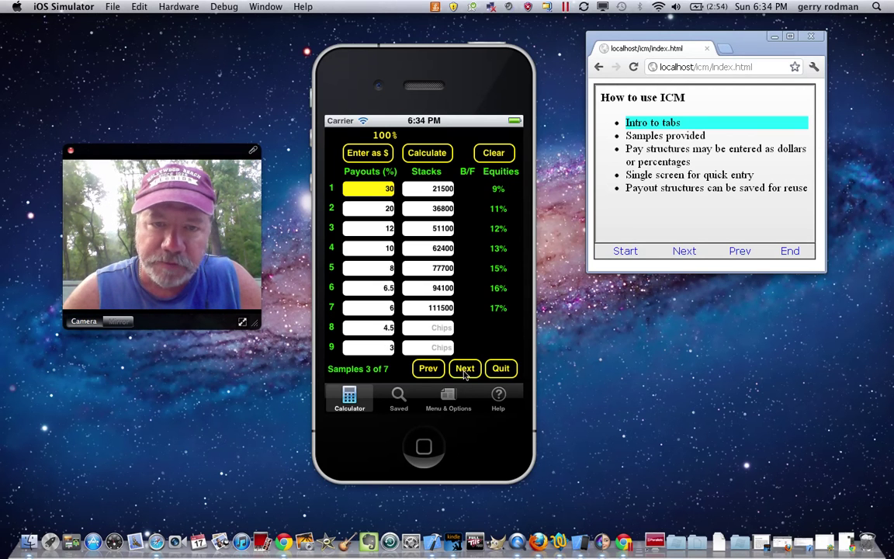
pyautogui.click(464, 369)
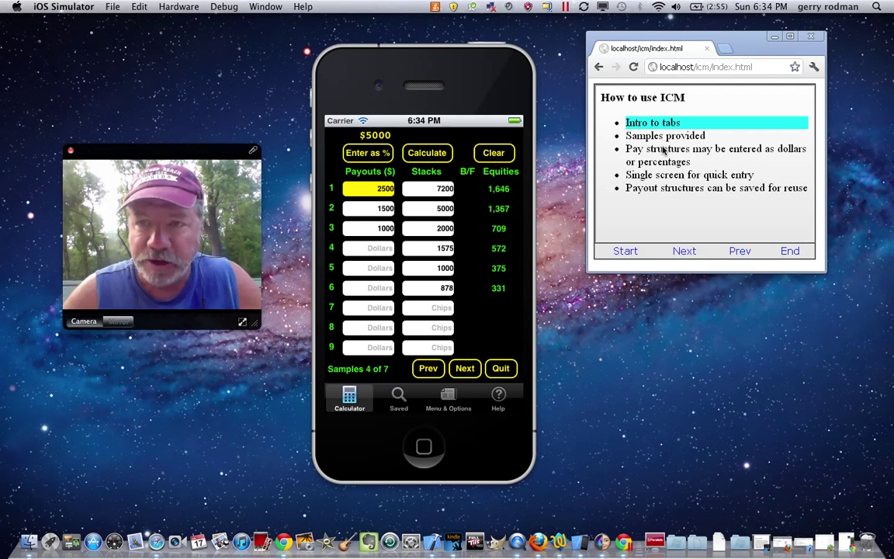
pyautogui.click(661, 149)
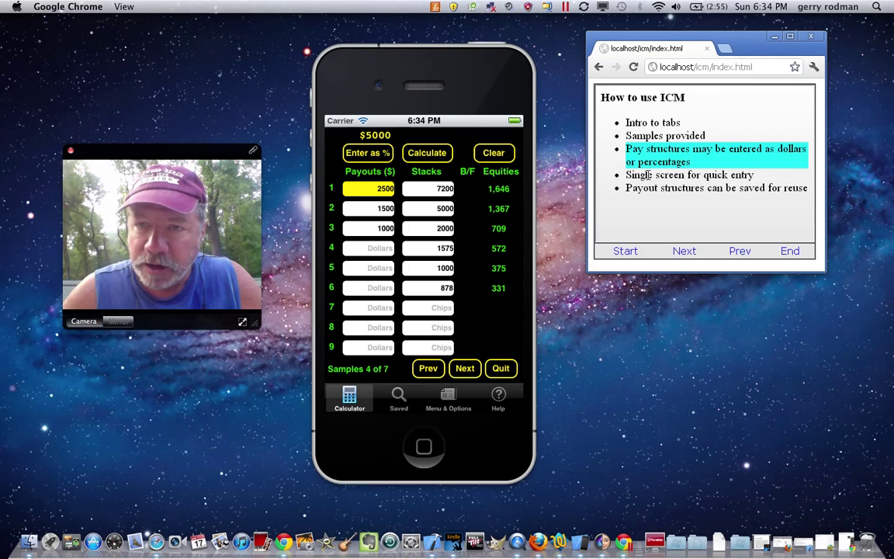
pyautogui.click(647, 175)
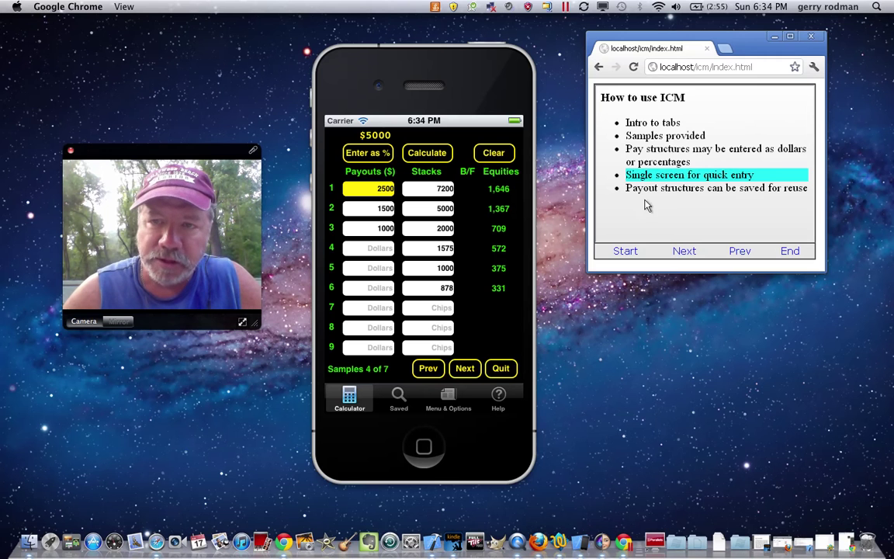
# Highlight the point about saving payout structures, then advance to the Tournament Management Tools slide.
pyautogui.click(643, 187)
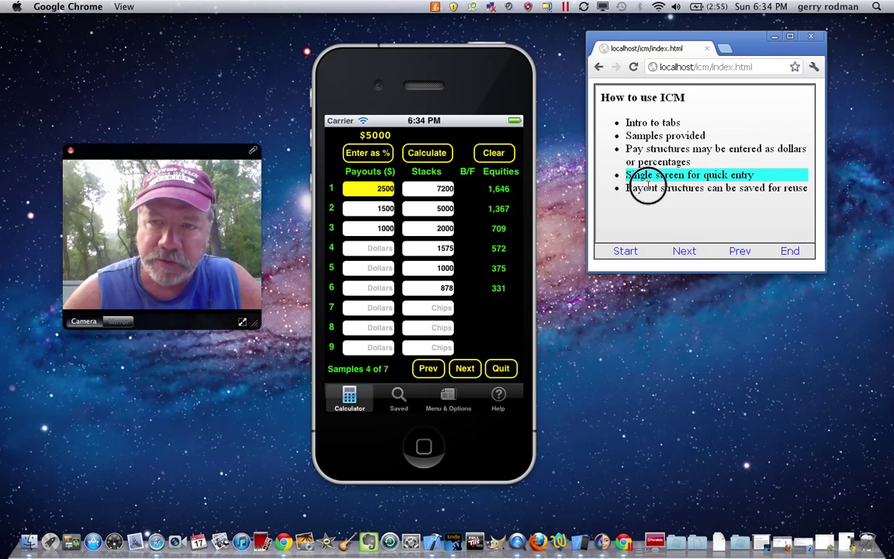
pyautogui.click(686, 252)
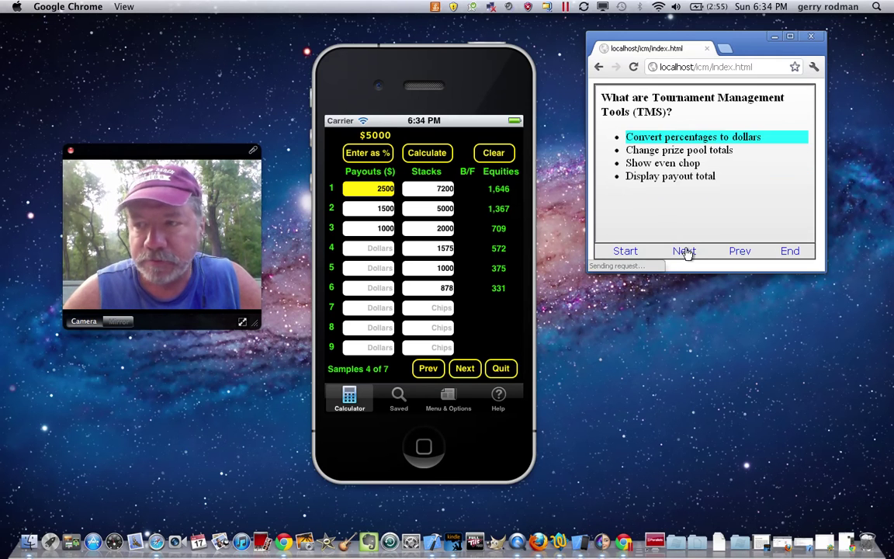
# Bring up the app's list of saved payout structures.
pyautogui.click(398, 397)
# Load the saved Friday Nine structure with percentage payouts of 40, 30, 20 and 10.
pyautogui.click(432, 176)
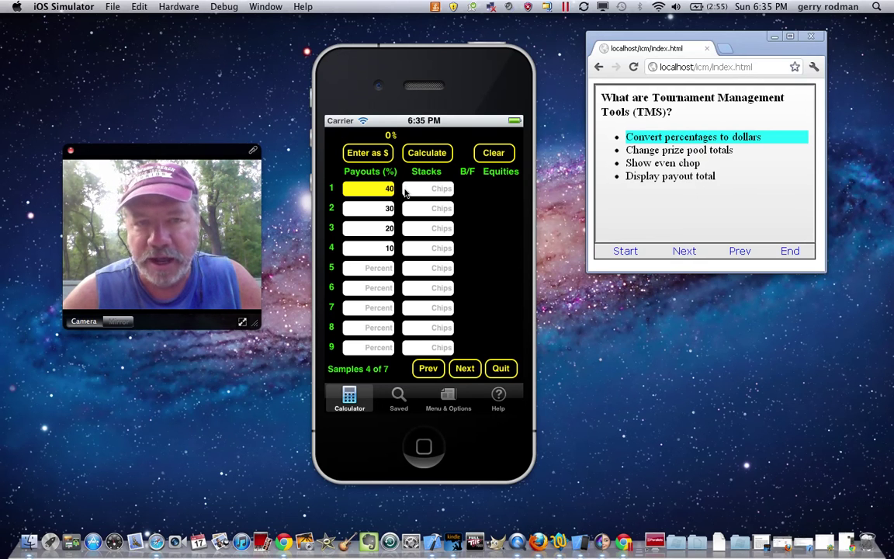
# Convert the percentage payouts to dollars from a 2000 total, giving 800, 600, 400 and 200.
pyautogui.click(448, 399)
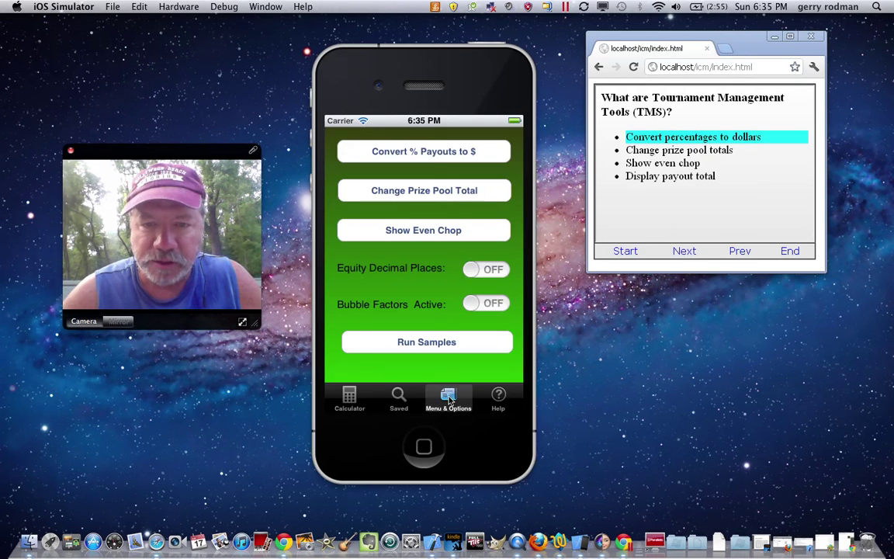
pyautogui.click(445, 155)
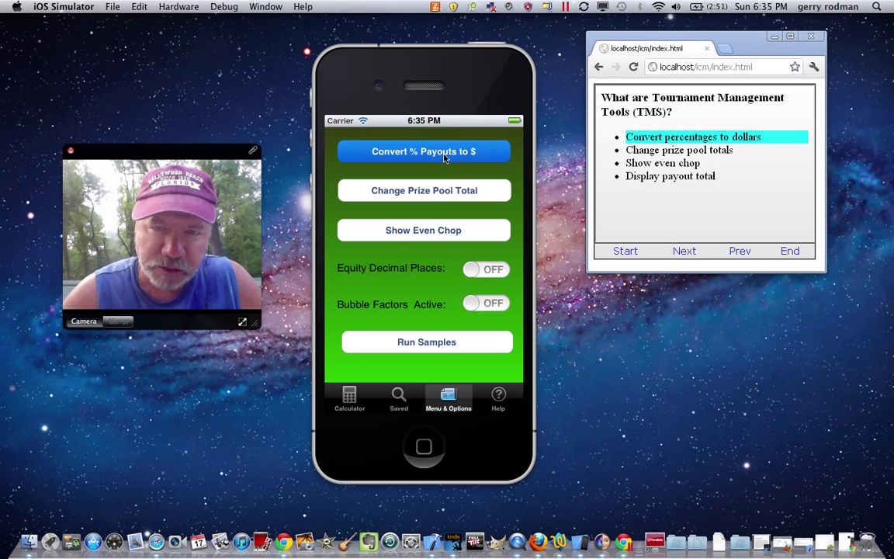
pyautogui.click(444, 155)
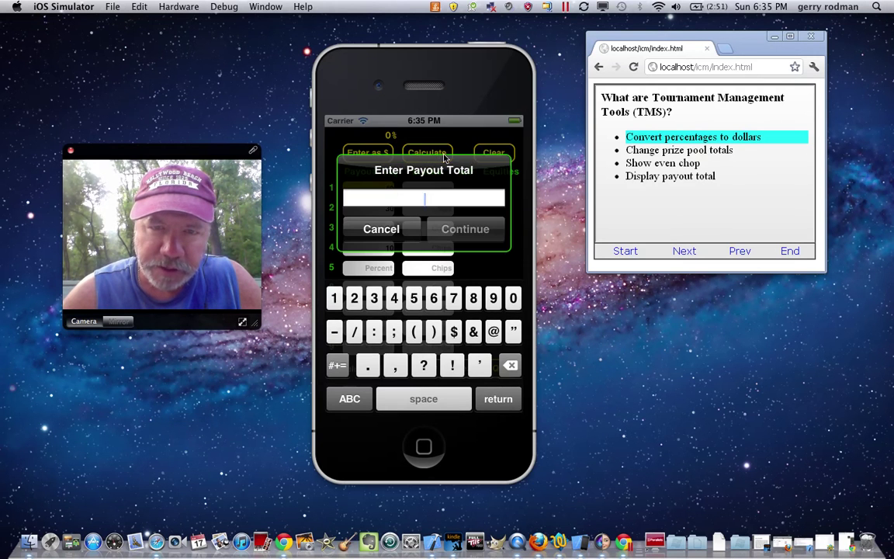
pyautogui.click(355, 299)
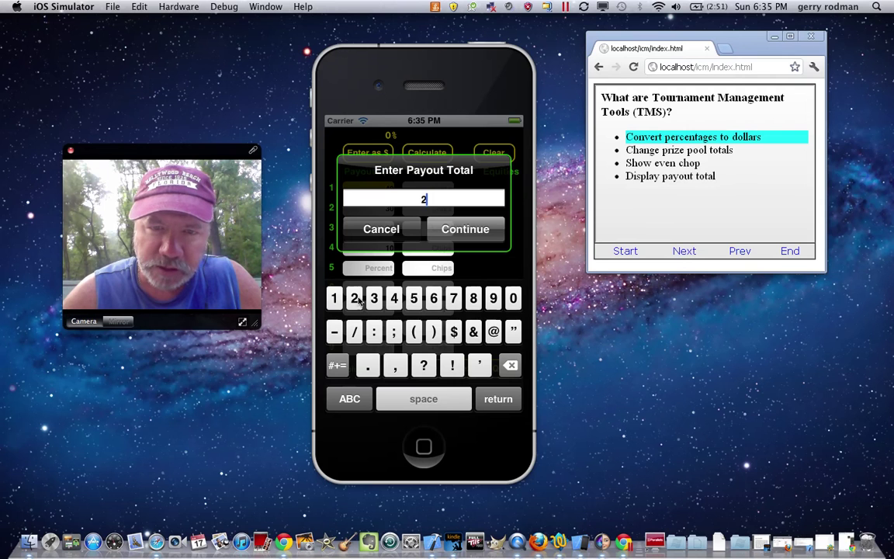
pyautogui.click(514, 299)
pyautogui.click(514, 299)
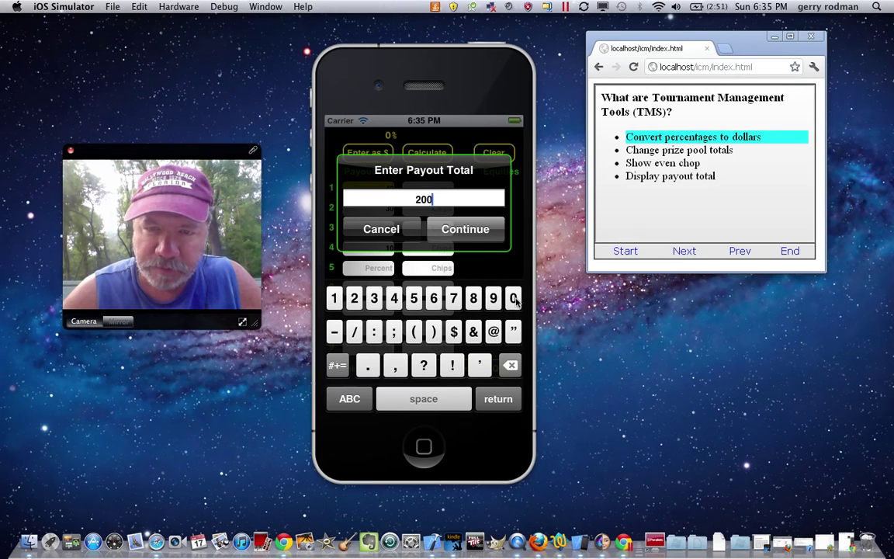
pyautogui.click(514, 299)
pyautogui.click(475, 231)
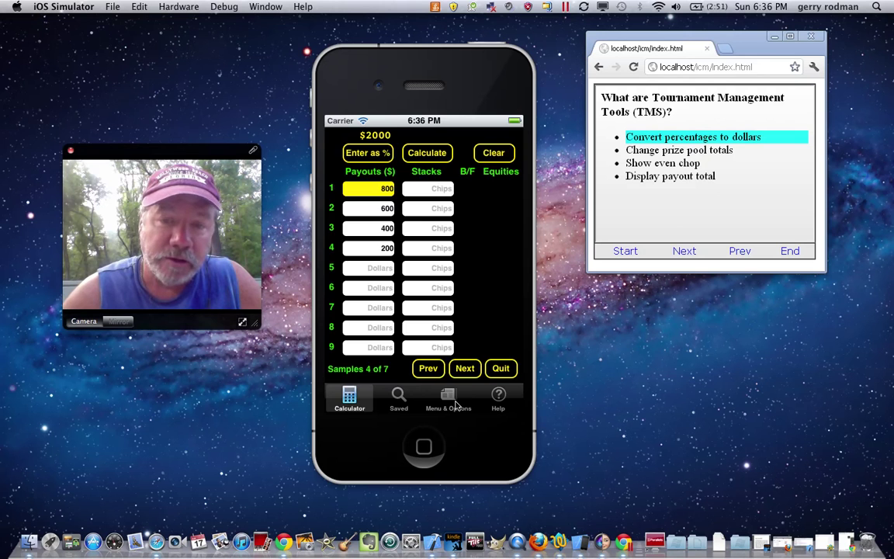
pyautogui.click(457, 405)
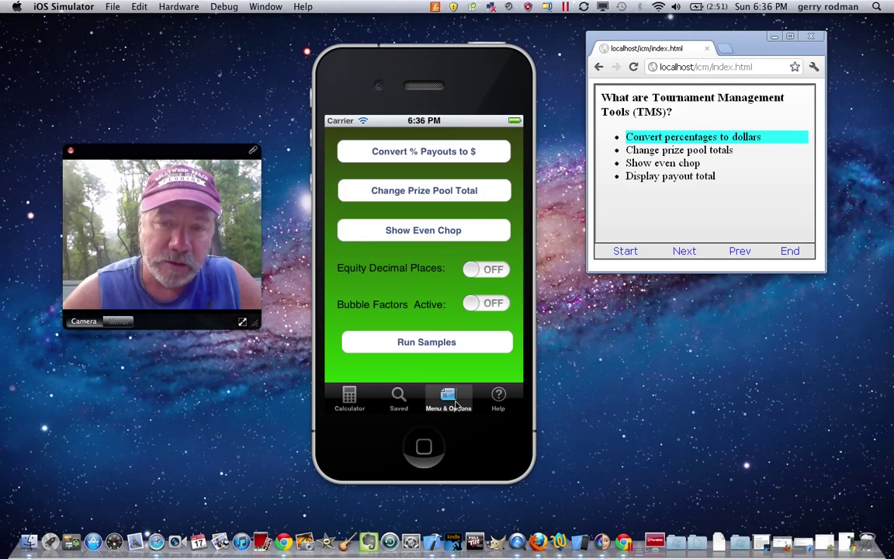
# Change the prize pool total to 1500.
pyautogui.click(440, 191)
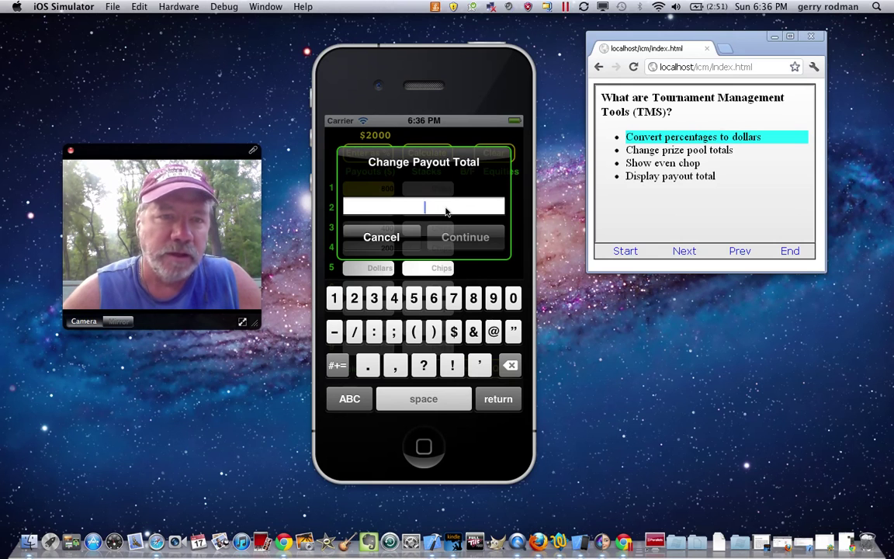
pyautogui.click(335, 301)
pyautogui.click(413, 299)
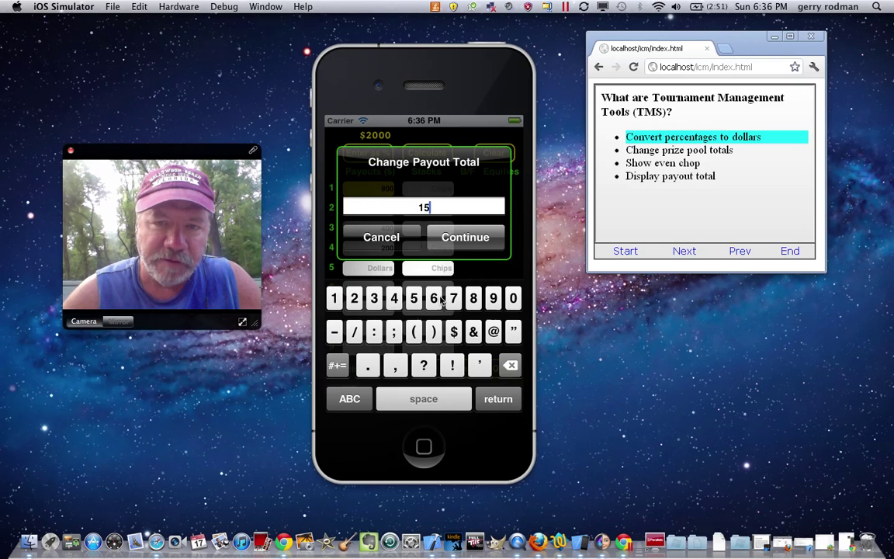
pyautogui.click(513, 299)
pyautogui.click(513, 300)
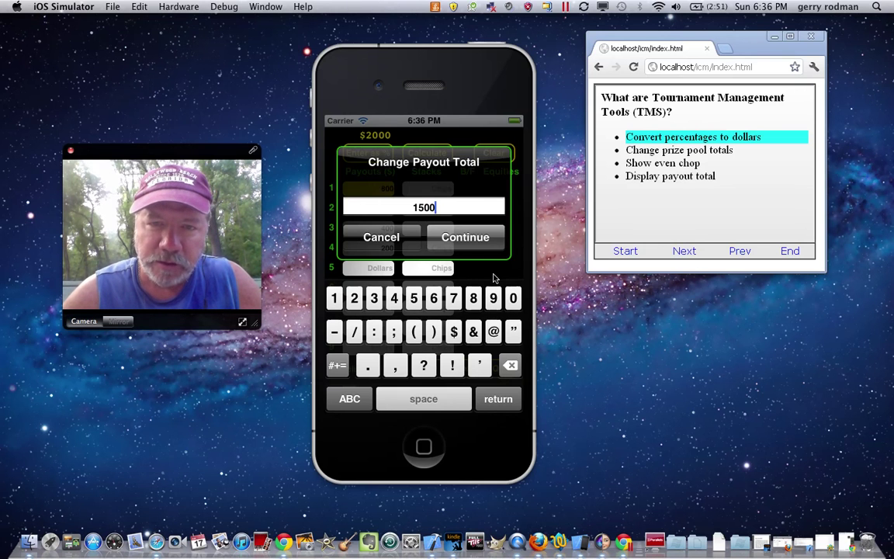
pyautogui.click(462, 239)
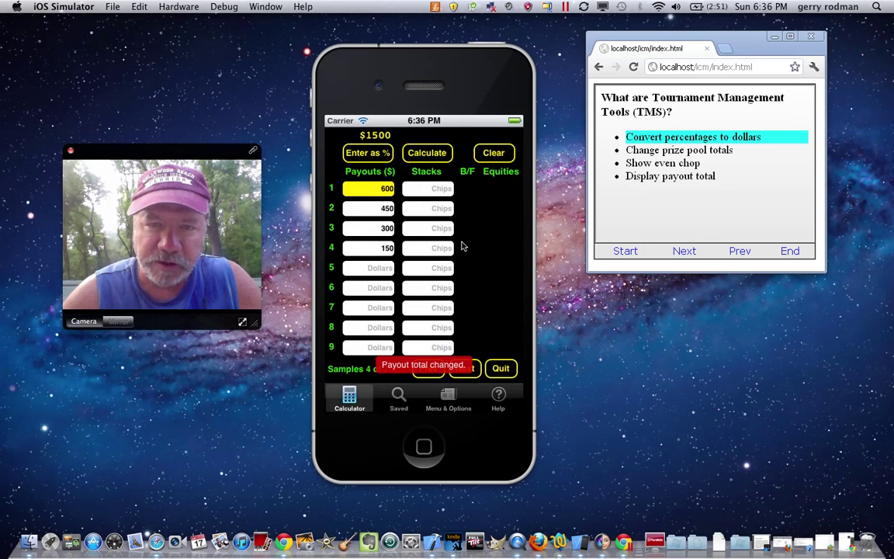
# Re-enter the first-place payout as 600 so payouts read 600/450/300/150.
pyautogui.click(381, 195)
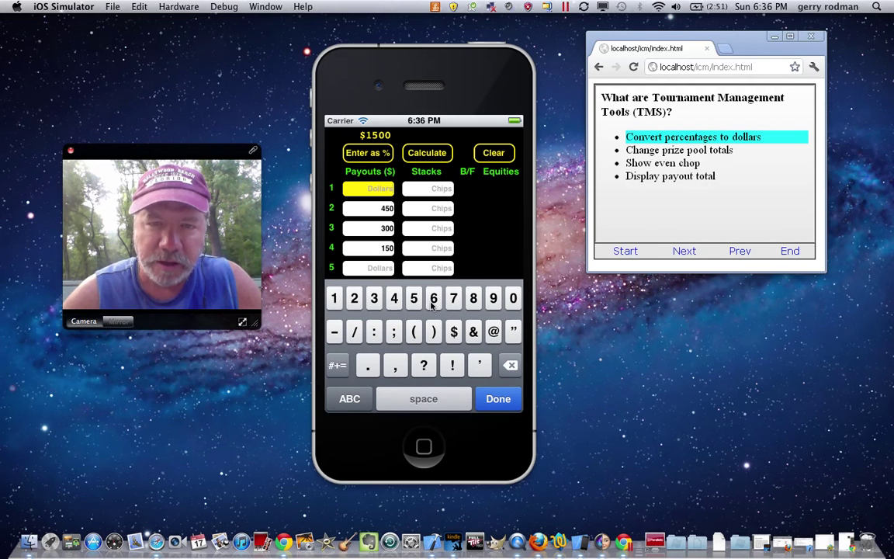
pyautogui.click(432, 302)
pyautogui.click(513, 301)
pyautogui.click(512, 301)
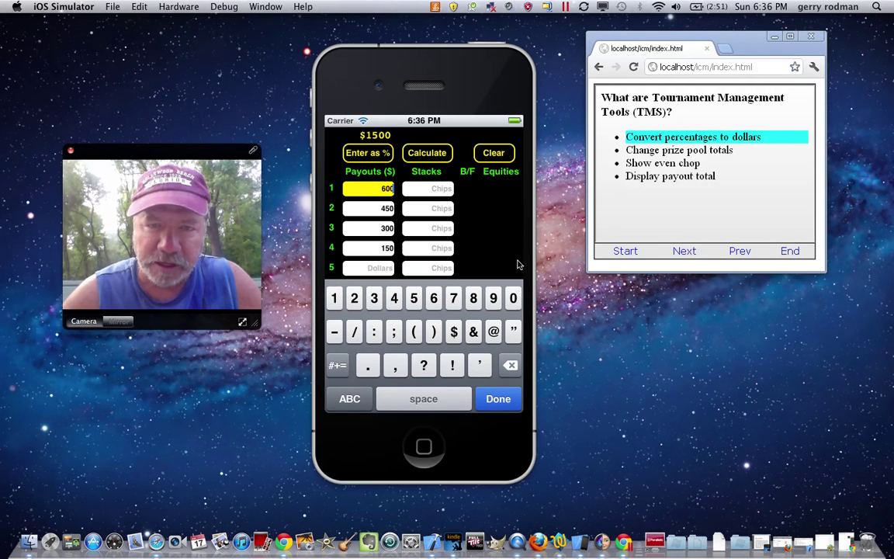
pyautogui.click(464, 208)
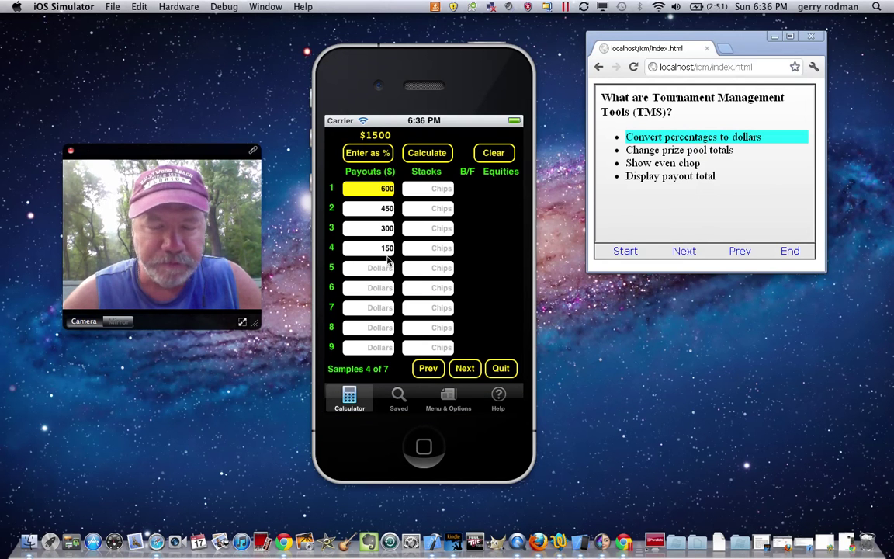
pyautogui.click(448, 398)
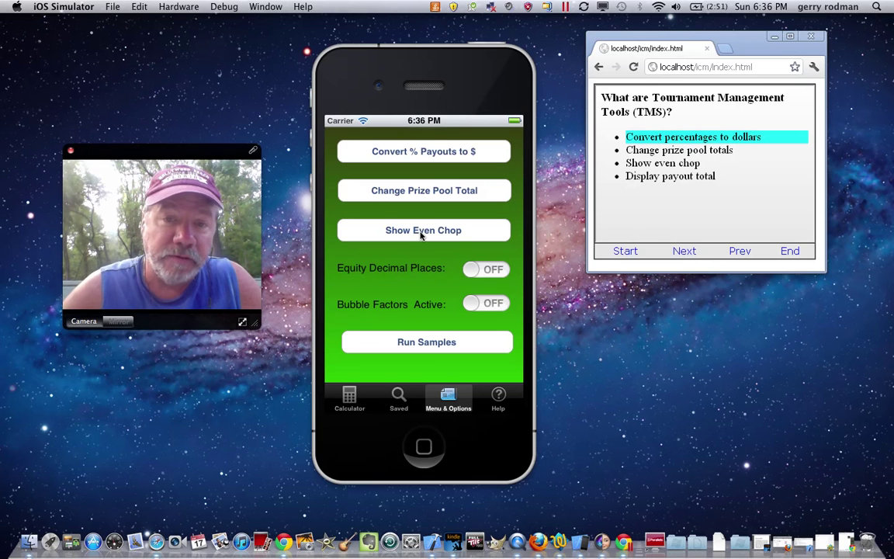
pyautogui.click(349, 398)
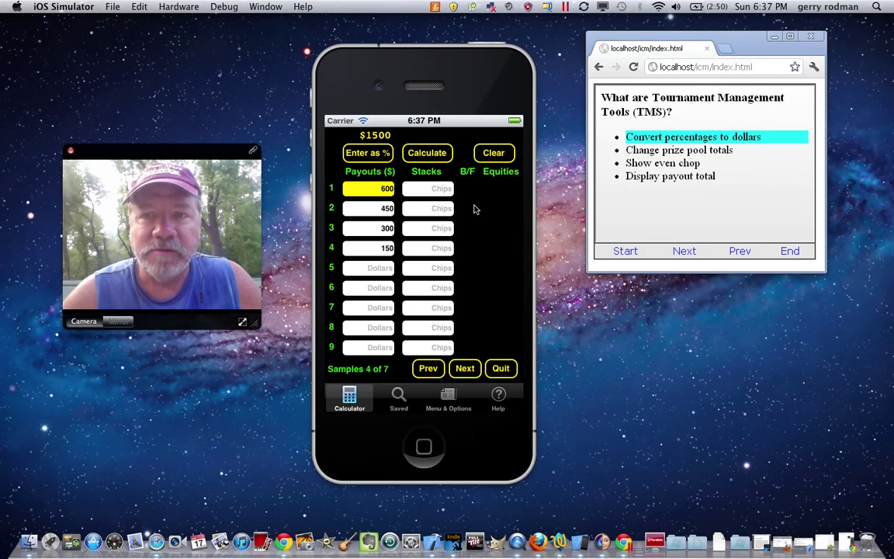
# Advance the deck to the 'What is Bubble Factor Analysis (BFA)?' slide.
pyautogui.click(684, 256)
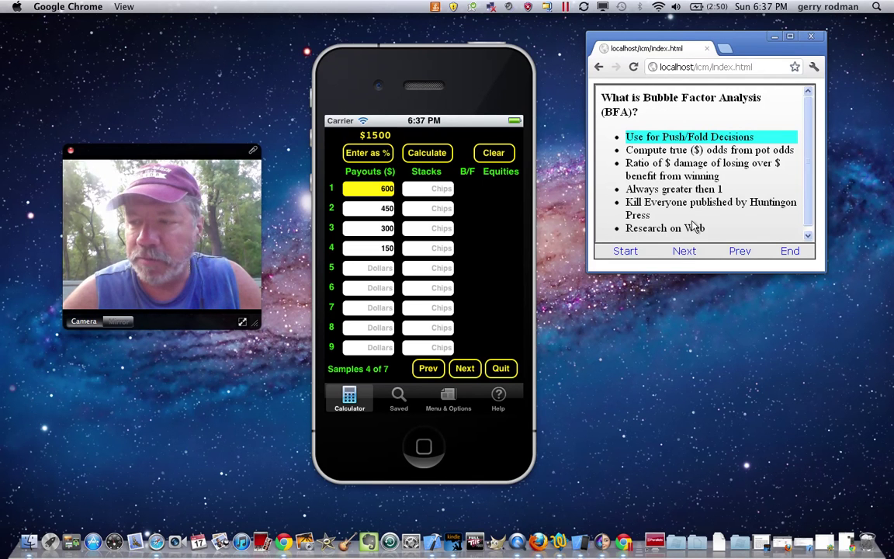